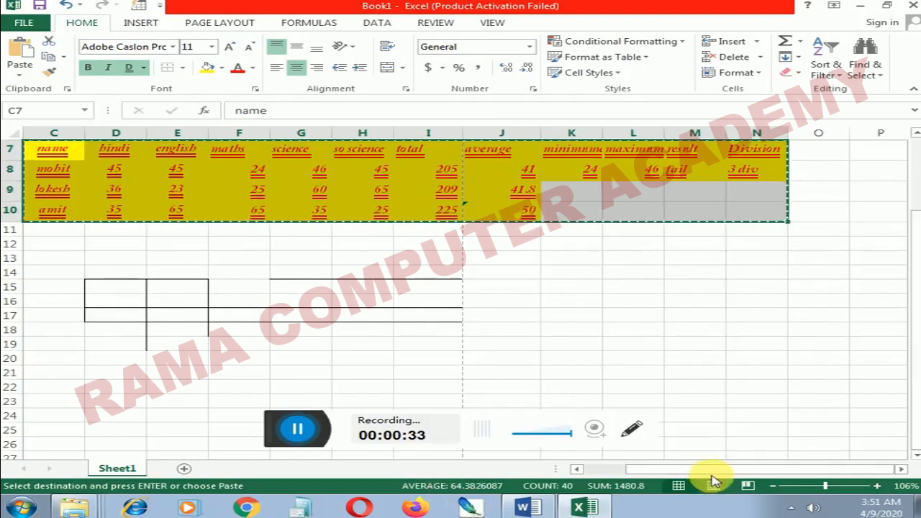
Paste the cut marks table C7:N10 at cell A7
{"action": "left_click_drag", "start_coordinate": [678, 472], "coordinate": [636, 472]}
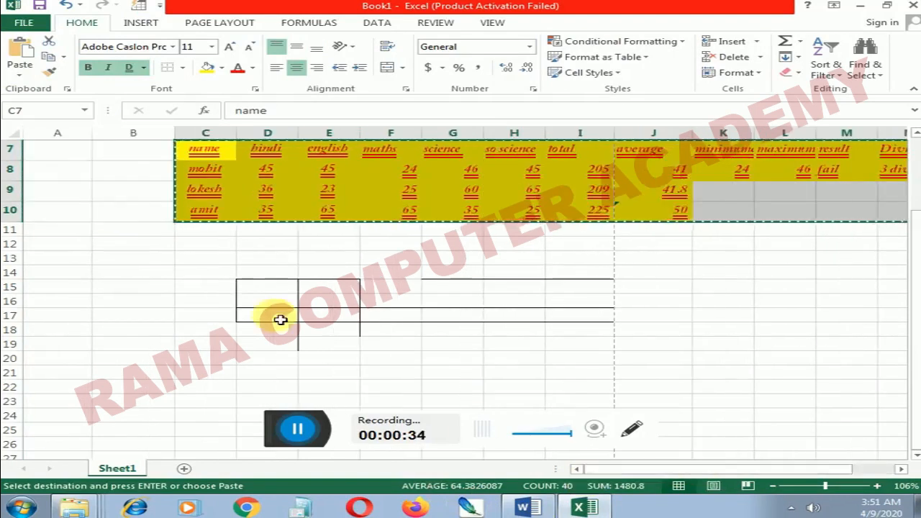
{"action": "left_click", "coordinate": [49, 154]}
{"action": "left_click", "coordinate": [19, 49]}
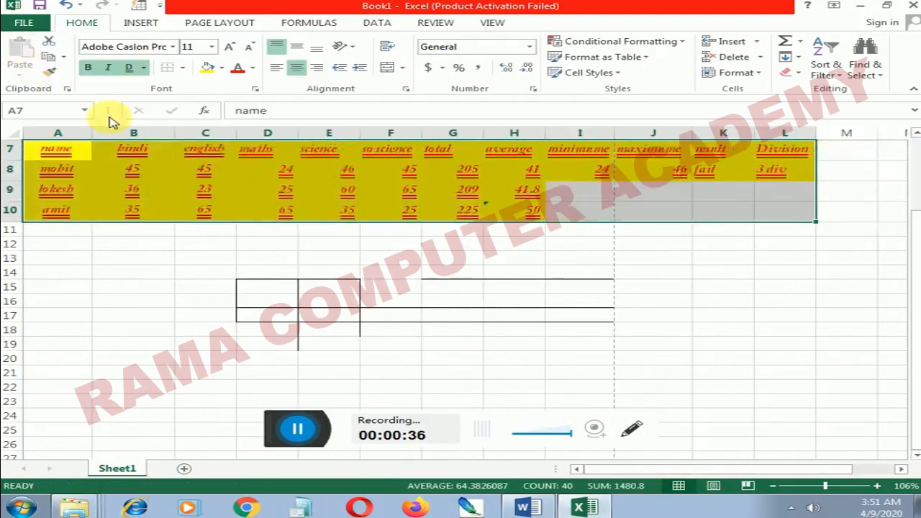
Hide column A from the name heading cell A7, and unhide the column again
{"action": "left_click", "coordinate": [83, 148]}
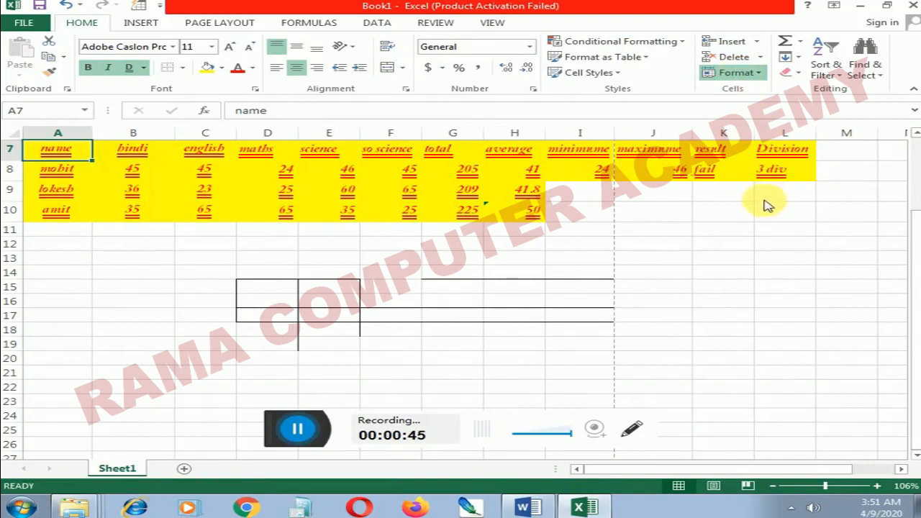
{"action": "left_click", "coordinate": [644, 226]}
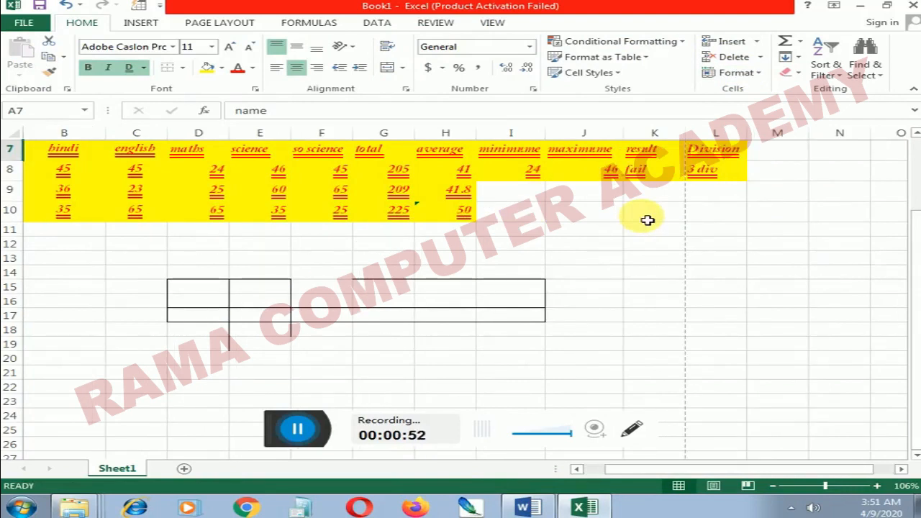
{"action": "scroll", "coordinate": [590, 213], "scroll_direction": "up", "scroll_amount": 2}
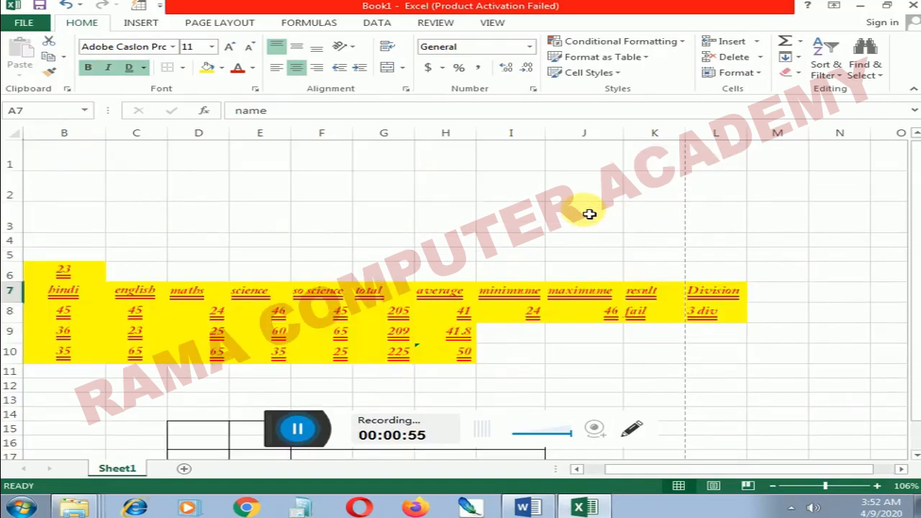
{"action": "scroll", "coordinate": [589, 214], "scroll_direction": "down", "scroll_amount": 2}
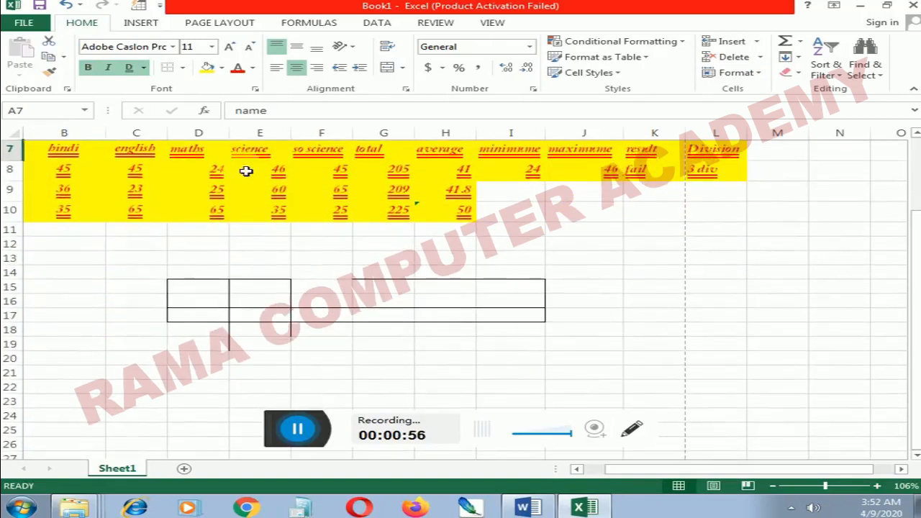
{"action": "left_click", "coordinate": [744, 76]}
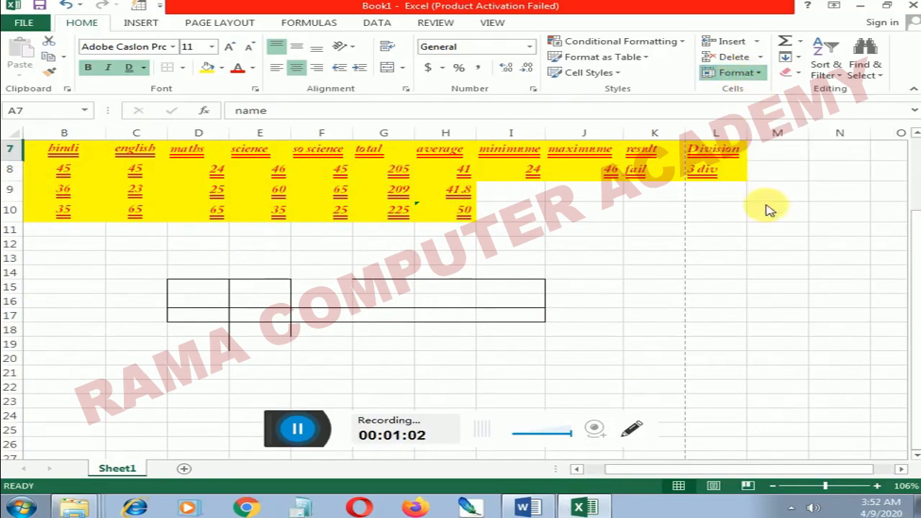
{"action": "left_click", "coordinate": [640, 273]}
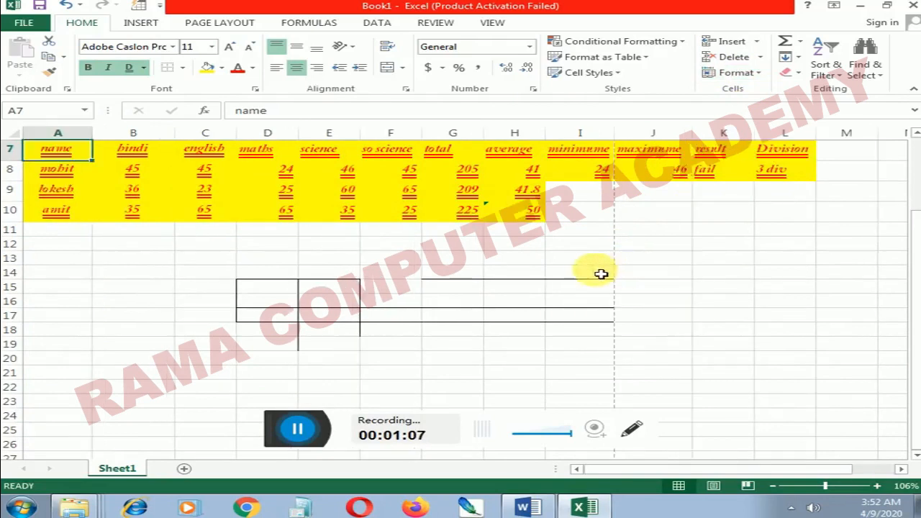
Move the marks table range A6:L11 up to cell A1 by cutting and pasting
{"action": "scroll", "coordinate": [432, 273], "scroll_direction": "up", "scroll_amount": 2}
{"action": "left_click_drag", "start_coordinate": [68, 277], "coordinate": [801, 374]}
{"action": "left_click", "coordinate": [51, 41]}
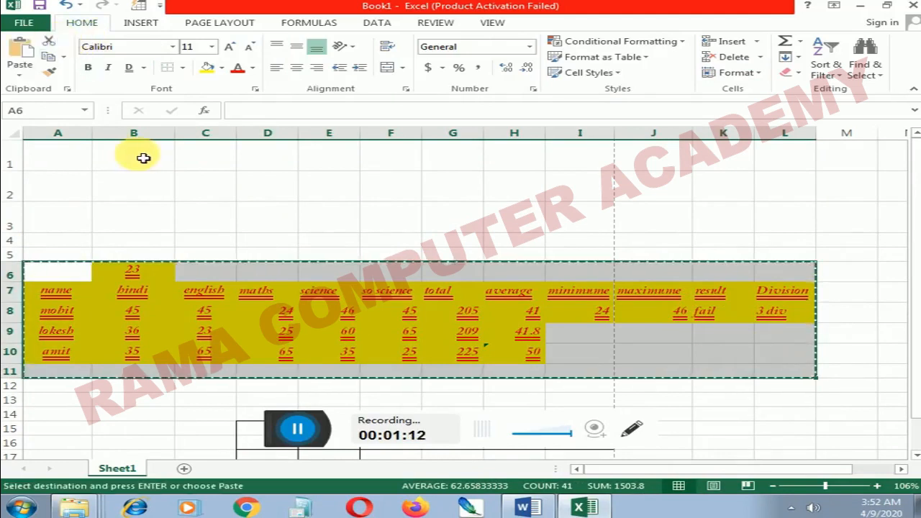
{"action": "left_click", "coordinate": [45, 158]}
{"action": "left_click", "coordinate": [28, 57]}
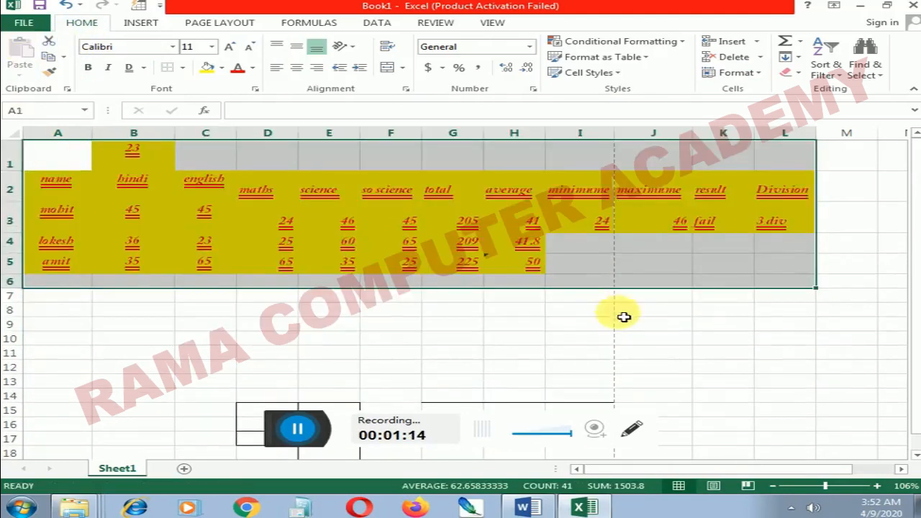
Clear the number in cell B1 and move the range A2:L6 up to cell A1
{"action": "left_click", "coordinate": [621, 311]}
{"action": "left_click", "coordinate": [136, 159]}
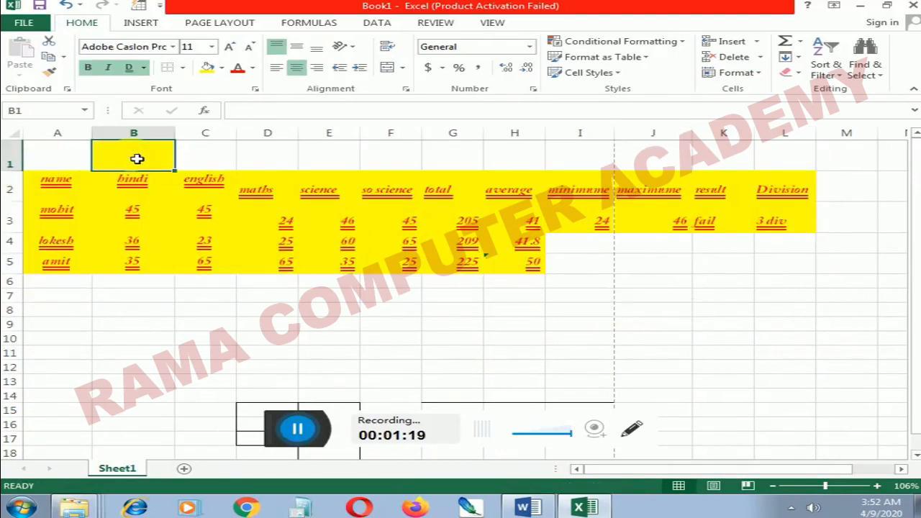
{"action": "left_click_drag", "start_coordinate": [54, 186], "coordinate": [733, 274]}
{"action": "left_click", "coordinate": [49, 41]}
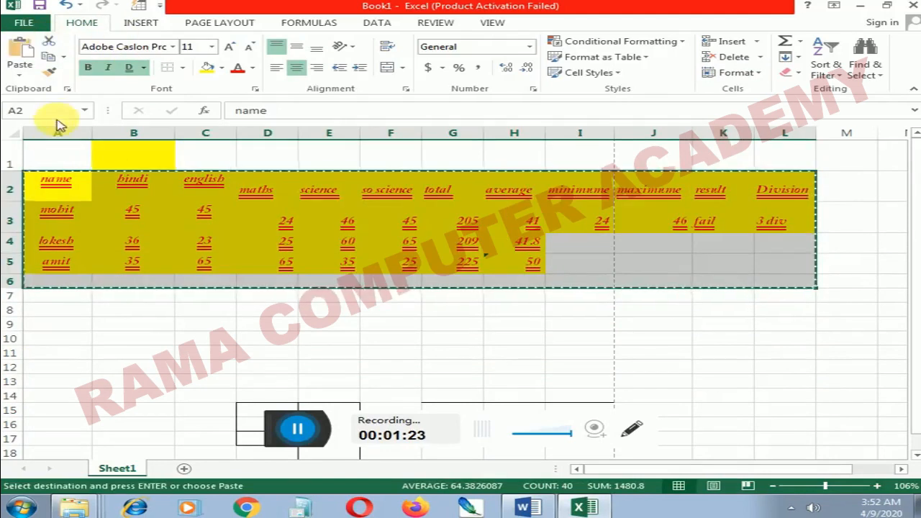
{"action": "left_click", "coordinate": [61, 149]}
{"action": "left_click", "coordinate": [20, 50]}
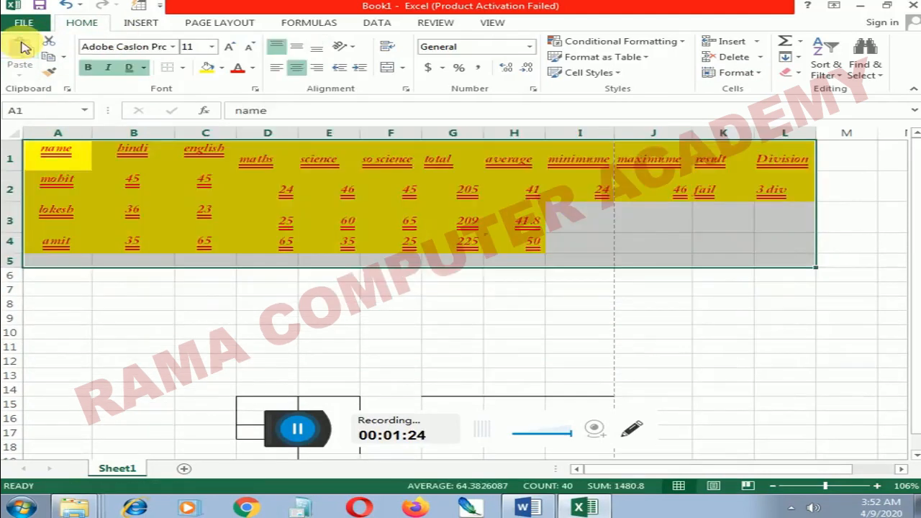
{"action": "left_click", "coordinate": [389, 224]}
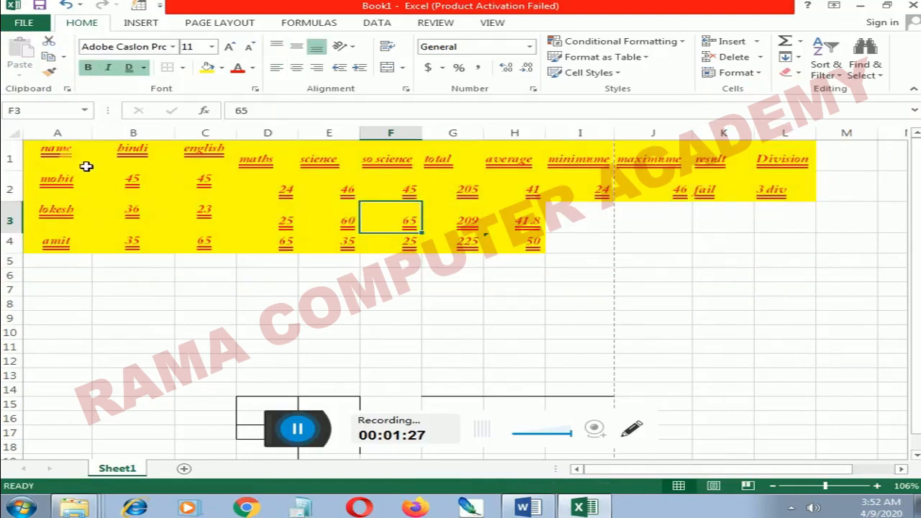
Hide row 1 of the marks table from cell A1, and unhide the row again
{"action": "left_click", "coordinate": [64, 154]}
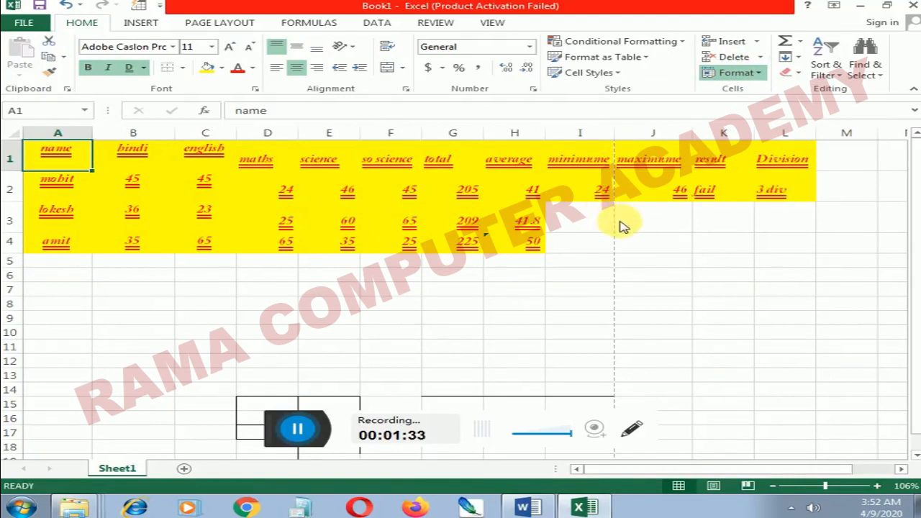
{"action": "scroll", "coordinate": [623, 206], "scroll_direction": "down", "scroll_amount": 1}
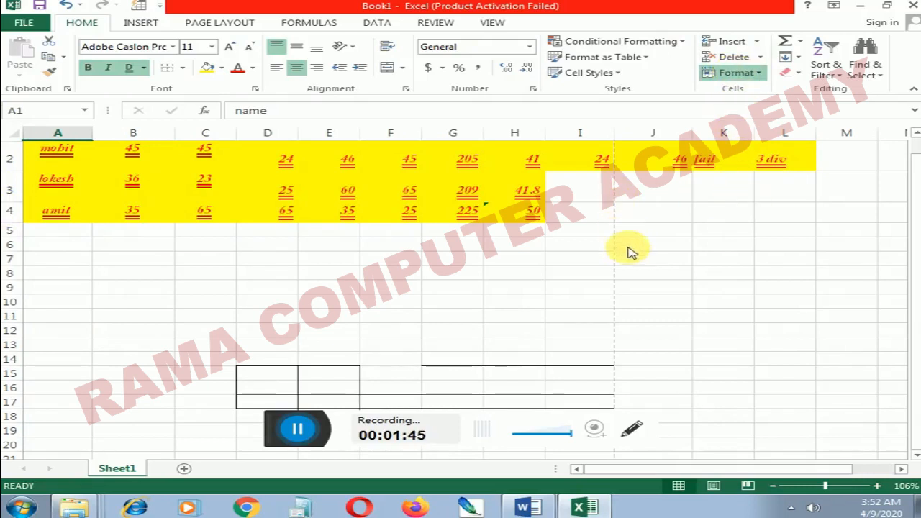
{"action": "scroll", "coordinate": [632, 260], "scroll_direction": "up", "scroll_amount": 1}
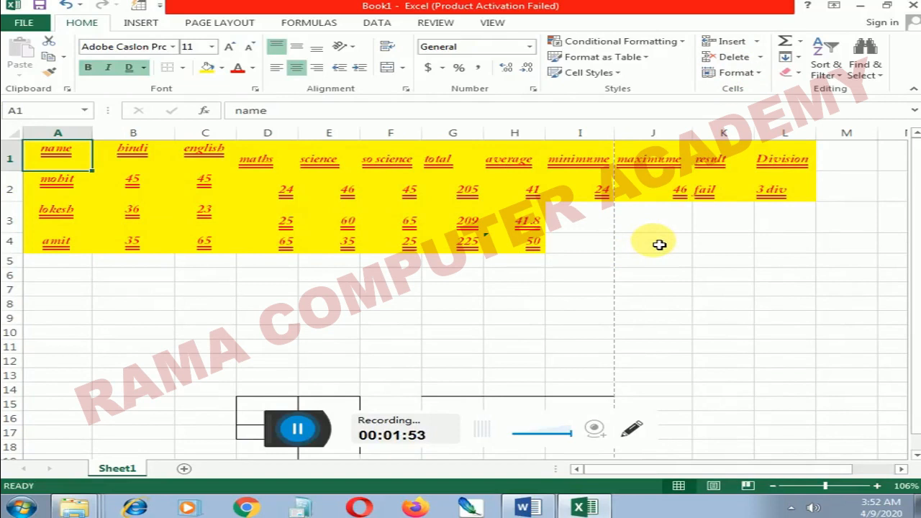
Add a new worksheet to the workbook and return to Sheet1
{"action": "left_click", "coordinate": [184, 470]}
{"action": "left_click", "coordinate": [128, 469]}
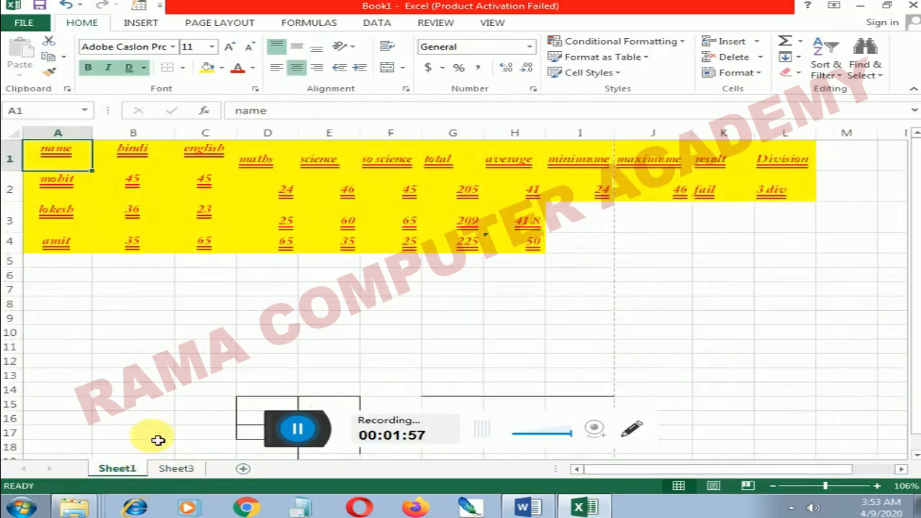
Hide the Sheet1 worksheet and restore it with Unhide Sheet
{"action": "left_click", "coordinate": [190, 345]}
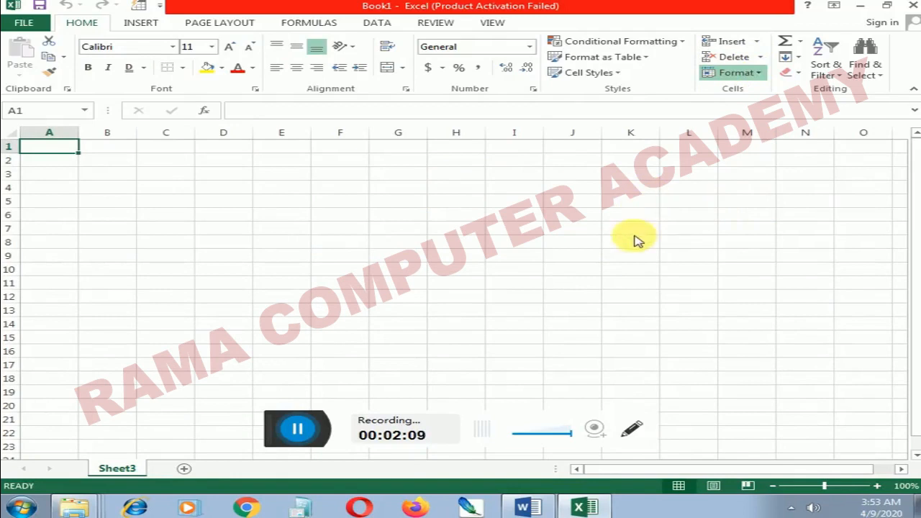
{"action": "left_click", "coordinate": [633, 291]}
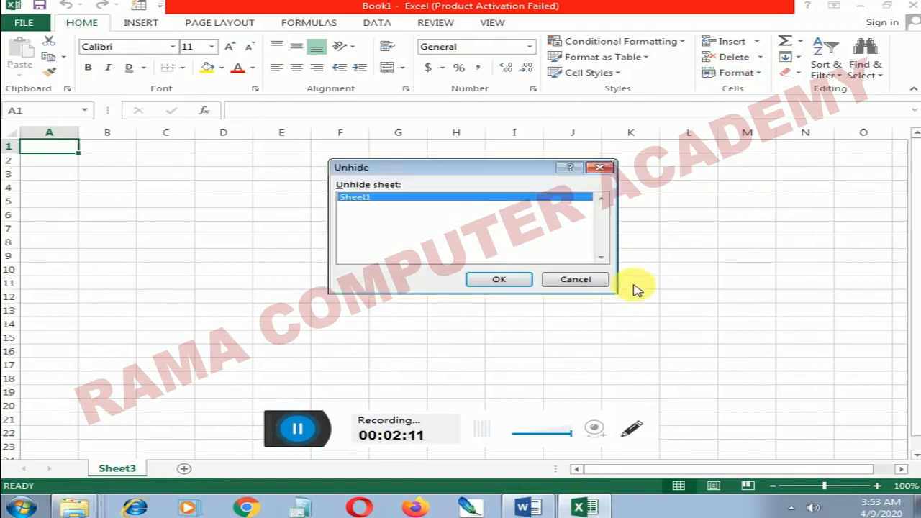
{"action": "left_click", "coordinate": [501, 278]}
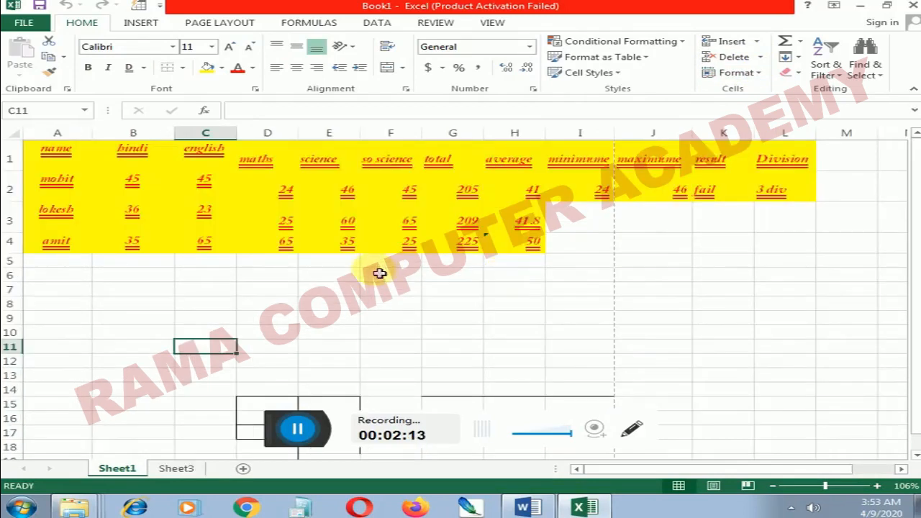
{"action": "left_click", "coordinate": [490, 24]}
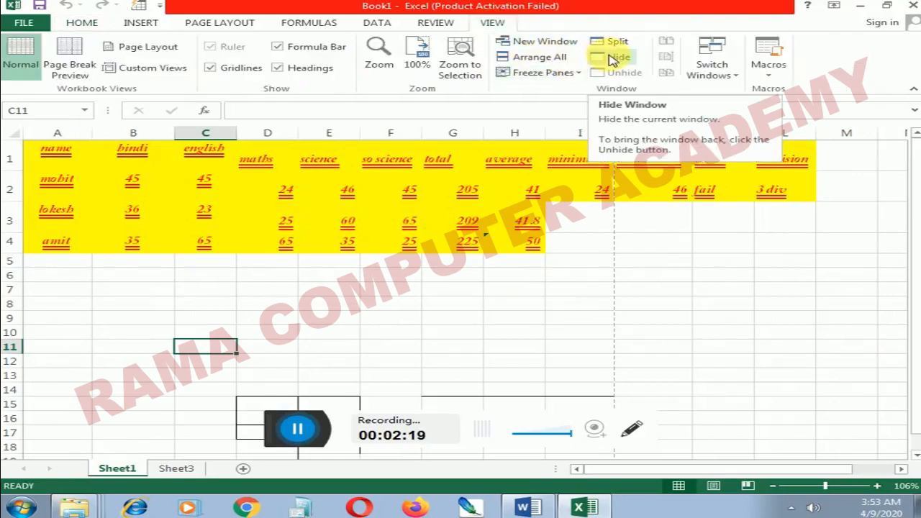
{"action": "left_click", "coordinate": [90, 24]}
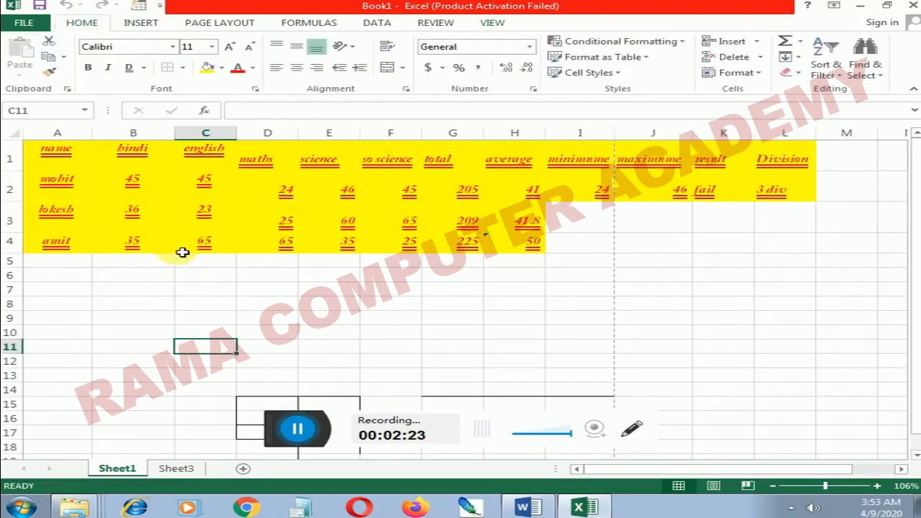
Merge and center the cells B6:C7, and split them back into separate cells
{"action": "left_click_drag", "start_coordinate": [152, 282], "coordinate": [197, 296]}
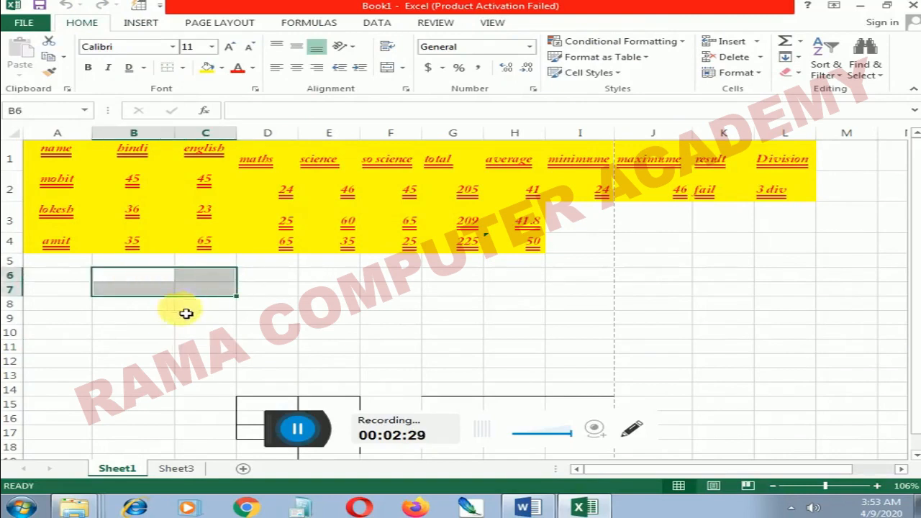
{"action": "left_click", "coordinate": [395, 73]}
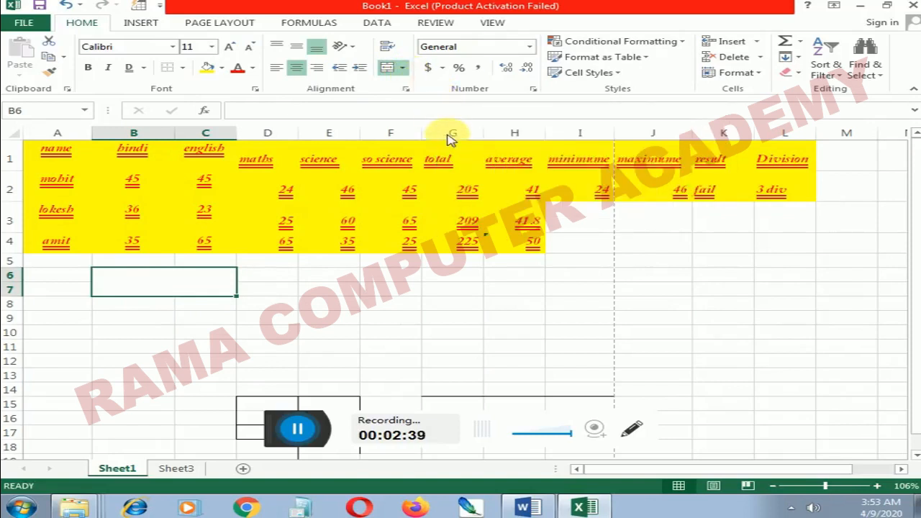
{"action": "key", "text": "ctrl+z"}
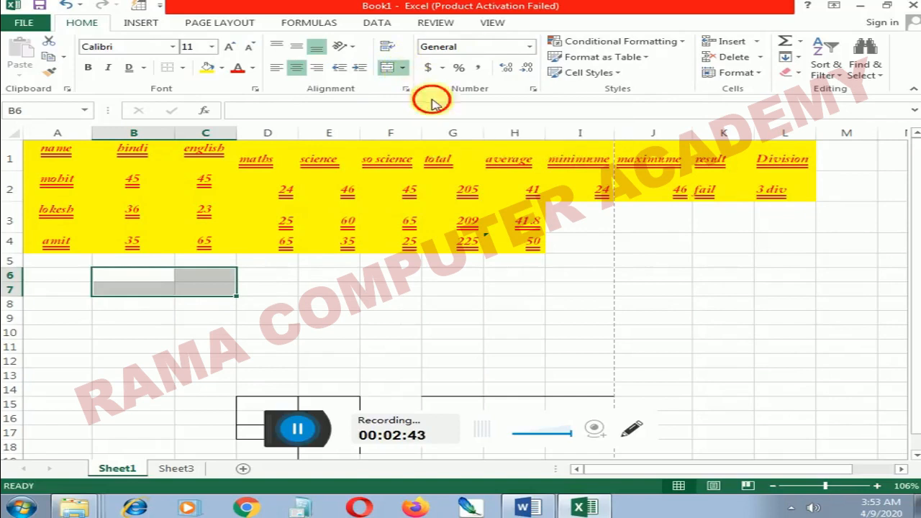
Apply Merge Across to the cells B6:C7, and unmerge them again
{"action": "left_click_drag", "start_coordinate": [150, 316], "coordinate": [171, 306]}
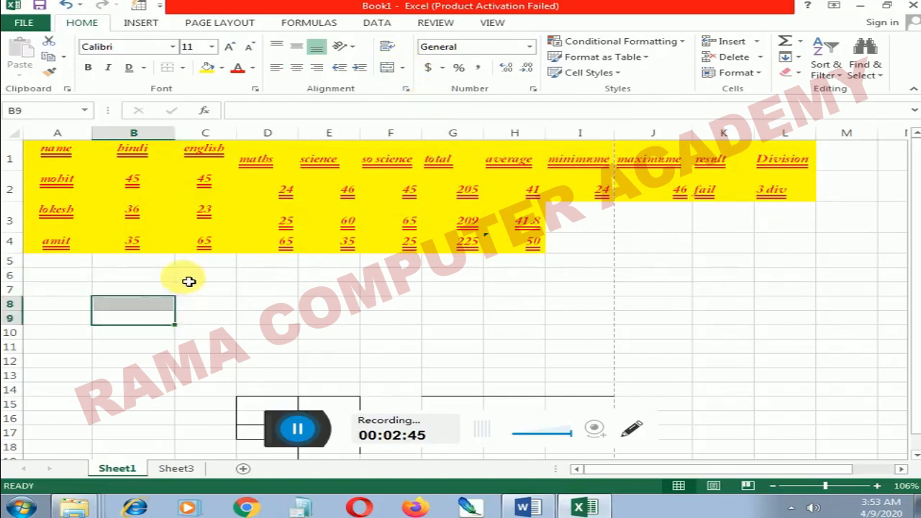
{"action": "left_click_drag", "start_coordinate": [125, 279], "coordinate": [183, 298]}
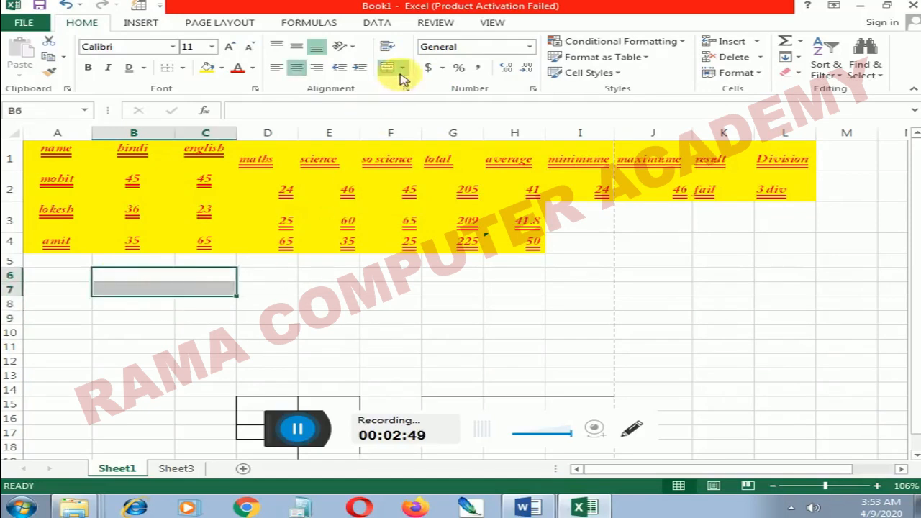
{"action": "left_click", "coordinate": [440, 128]}
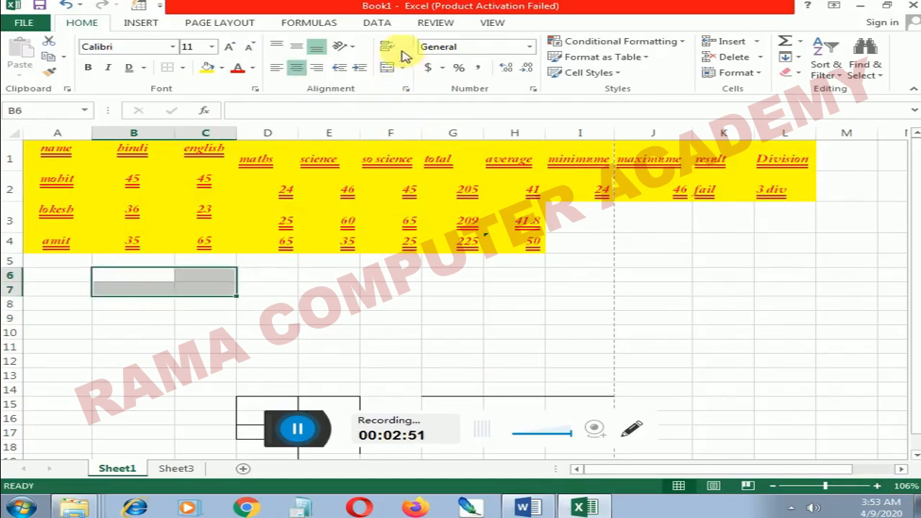
Merge the range B6:C7 into one cell and enter the text "kghkhhg" in it
{"action": "left_click", "coordinate": [403, 67]}
{"action": "left_click", "coordinate": [439, 116]}
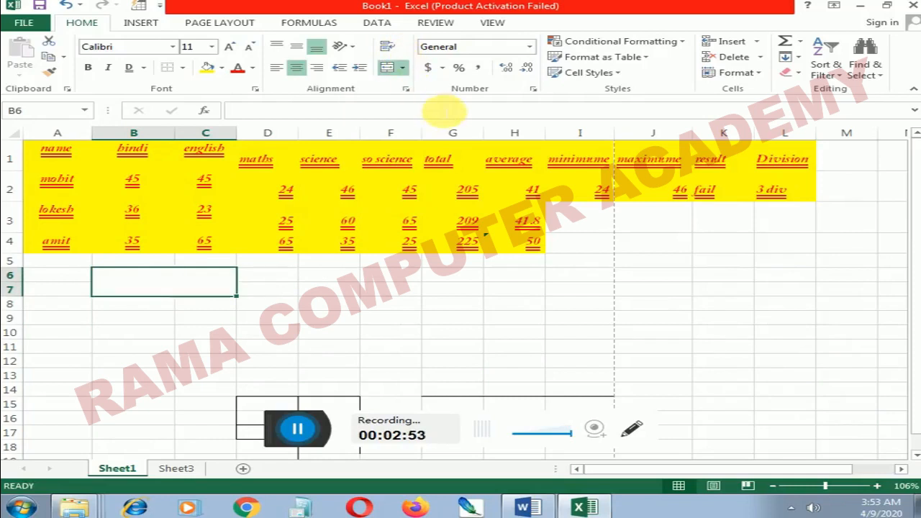
{"action": "type", "text": "kghkhhg"}
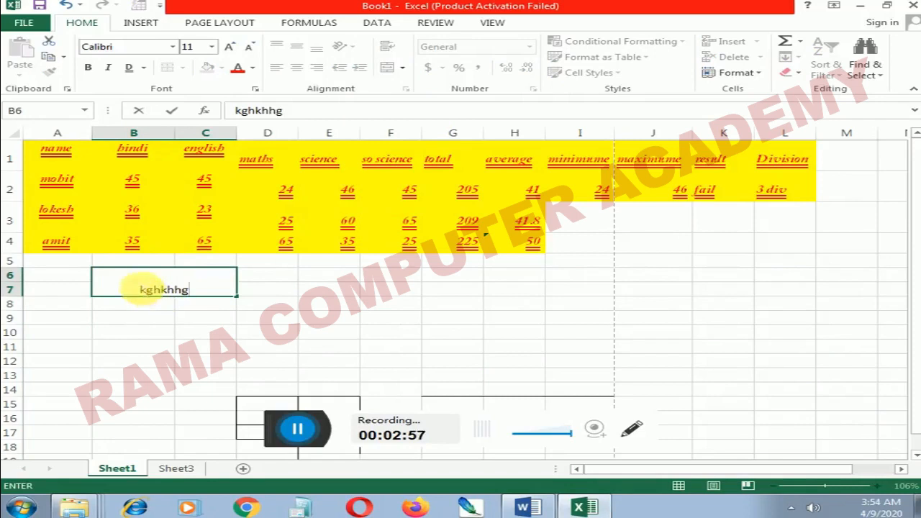
{"action": "left_click", "coordinate": [332, 259]}
{"action": "left_click", "coordinate": [158, 293]}
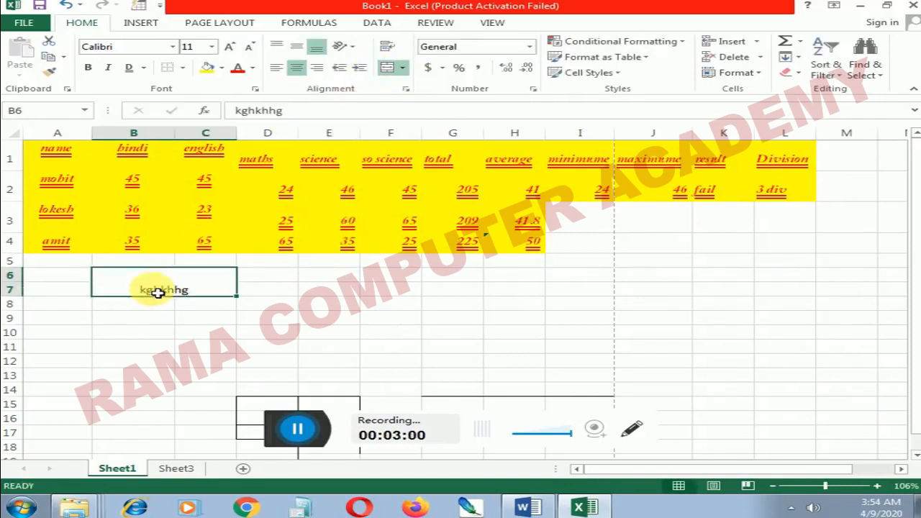
Unmerge the cell holding "kghkhhg" back into the separate cells B6:C7
{"action": "left_click", "coordinate": [388, 72]}
{"action": "left_click", "coordinate": [166, 299]}
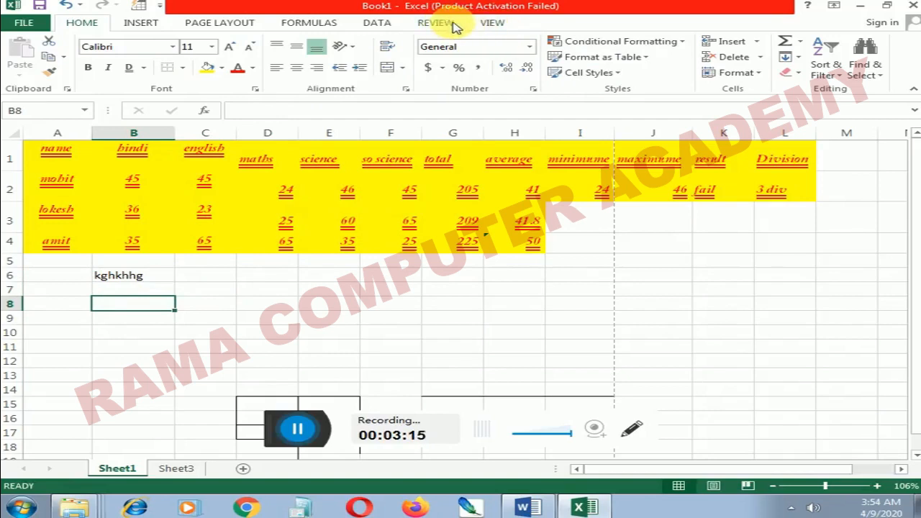
Freeze the top row of the marks sheet so the subject headings stay in view
{"action": "left_click", "coordinate": [484, 25]}
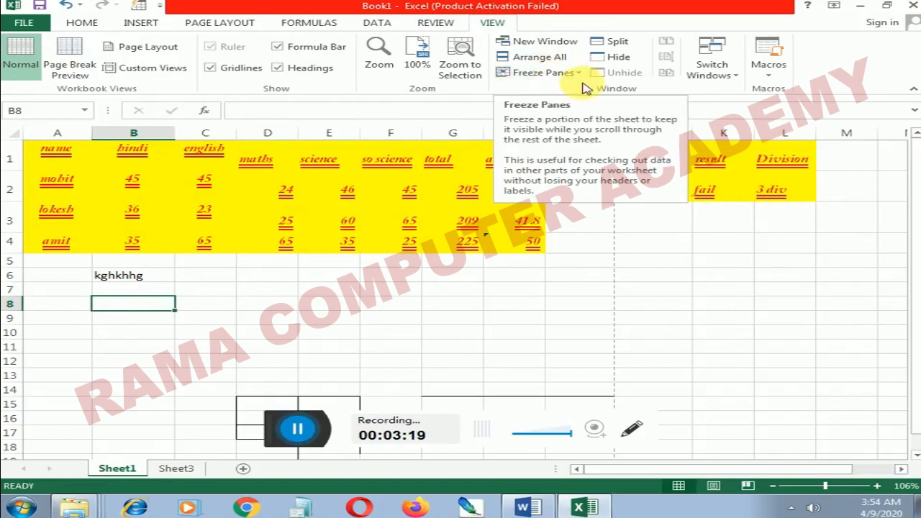
{"action": "left_click", "coordinate": [72, 160]}
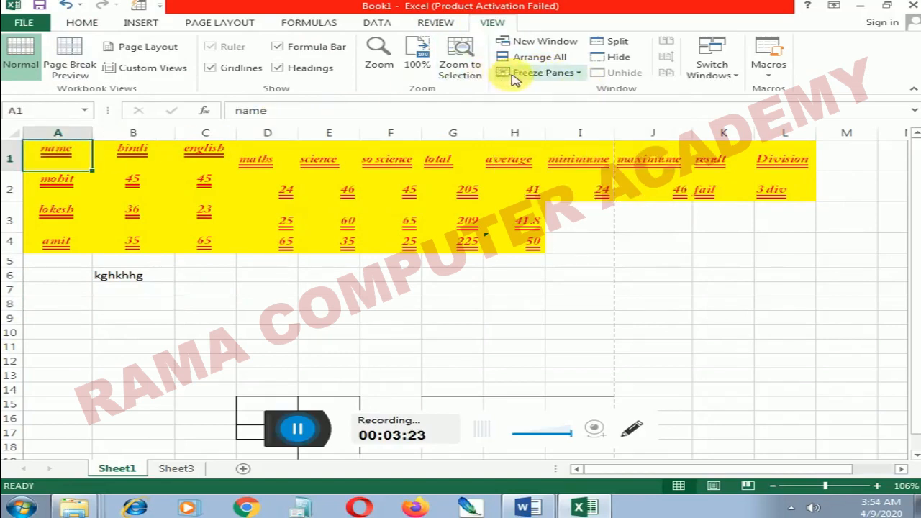
{"action": "left_click", "coordinate": [572, 74]}
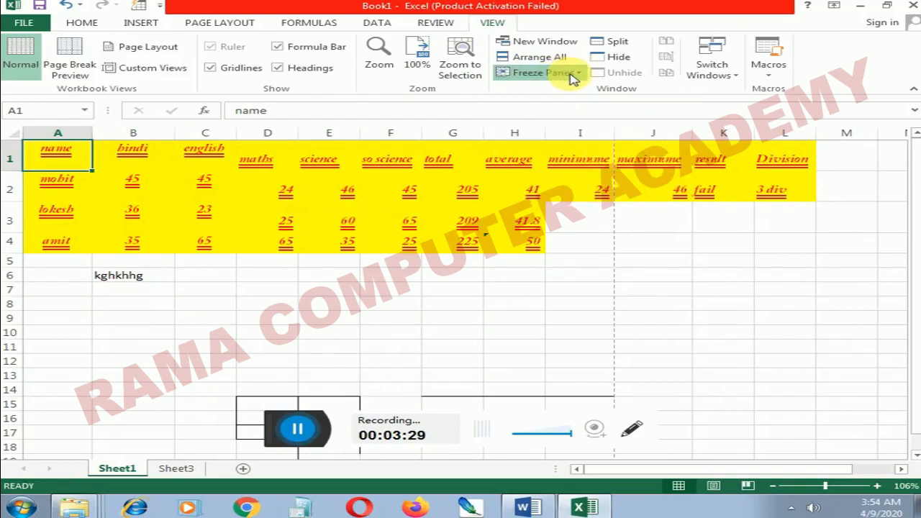
{"action": "left_click", "coordinate": [572, 139]}
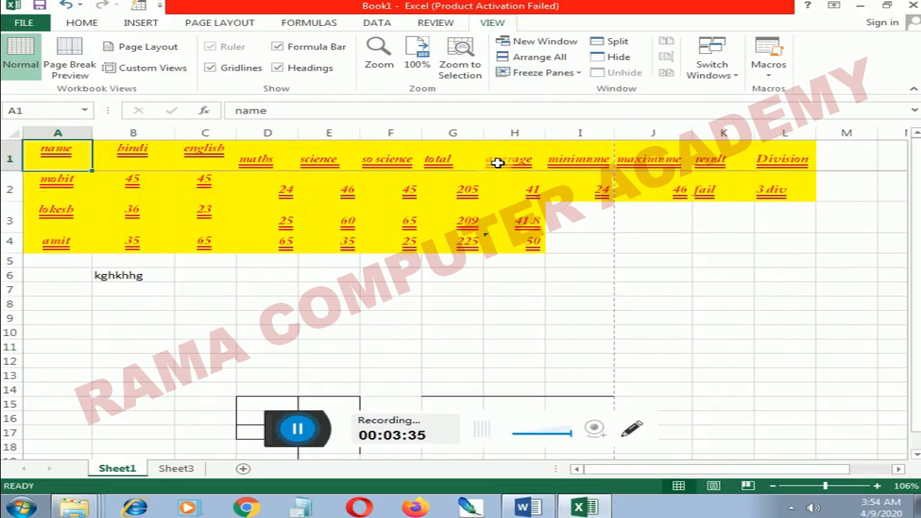
Go down column A past row 30 and back to A1 to check how the frozen header row behaves
{"action": "key", "text": "Down"}
{"action": "key", "text": "Down"}
{"action": "key", "text": "Down"}
{"action": "key", "text": "Down"}
{"action": "key", "text": "Down"}
{"action": "key", "text": "Down"}
{"action": "key", "text": "Down"}
{"action": "key", "text": "Down"}
{"action": "key", "text": "Down"}
{"action": "key", "text": "Down"}
{"action": "key", "text": "Down"}
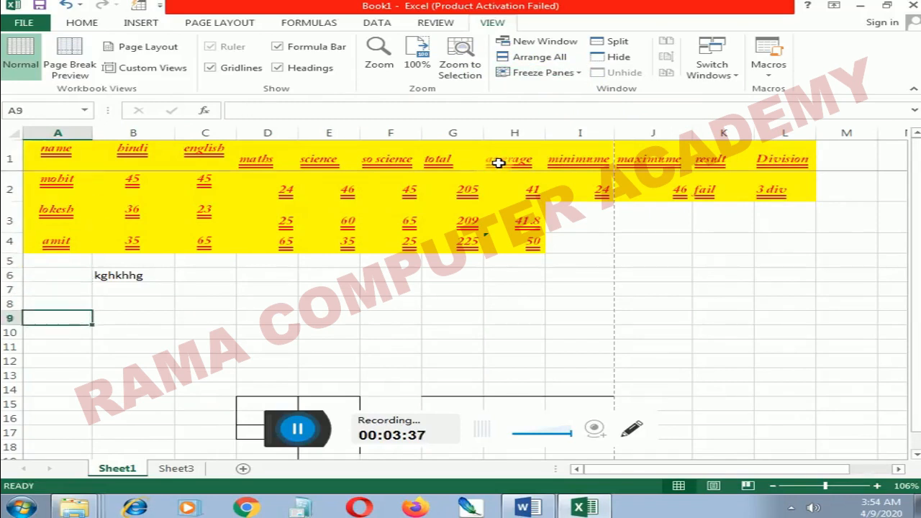
{"action": "key", "text": "Down"}
{"action": "key", "text": "Down"}
{"action": "key", "text": "Down"}
{"action": "key", "text": "Down"}
{"action": "key", "text": "Down"}
{"action": "key", "text": "Down"}
{"action": "key", "text": "Down"}
{"action": "key", "text": "Down"}
{"action": "key", "text": "Down"}
{"action": "key", "text": "Down"}
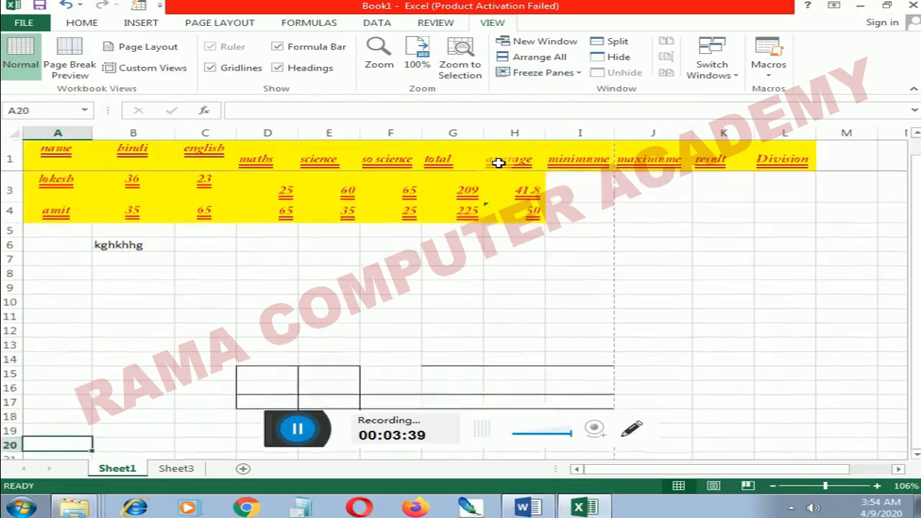
{"action": "key", "text": "Down"}
{"action": "key", "text": "Down"}
{"action": "key", "text": "Down"}
{"action": "key", "text": "Down"}
{"action": "key", "text": "Down"}
{"action": "key", "text": "Down"}
{"action": "key", "text": "Down"}
{"action": "key", "text": "Down"}
{"action": "key", "text": "Down"}
{"action": "key", "text": "Down"}
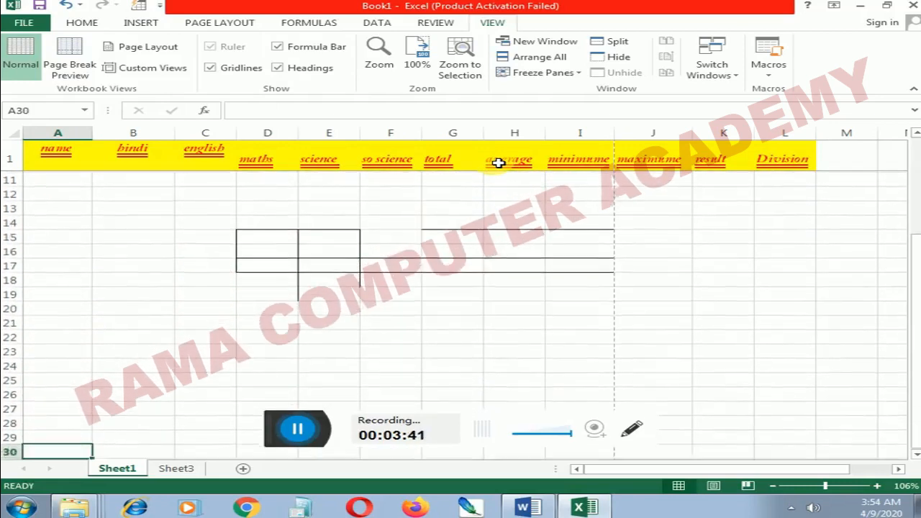
{"action": "key", "text": "Down"}
{"action": "key", "text": "Down"}
{"action": "key", "text": "Down"}
{"action": "key", "text": "Up"}
{"action": "key", "text": "Up"}
{"action": "key", "text": "Up"}
{"action": "key", "text": "Up"}
{"action": "key", "text": "Up"}
{"action": "key", "text": "Up"}
{"action": "key", "text": "Up"}
{"action": "key", "text": "Up"}
{"action": "key", "text": "Up"}
{"action": "key", "text": "Up"}
{"action": "key", "text": "Up"}
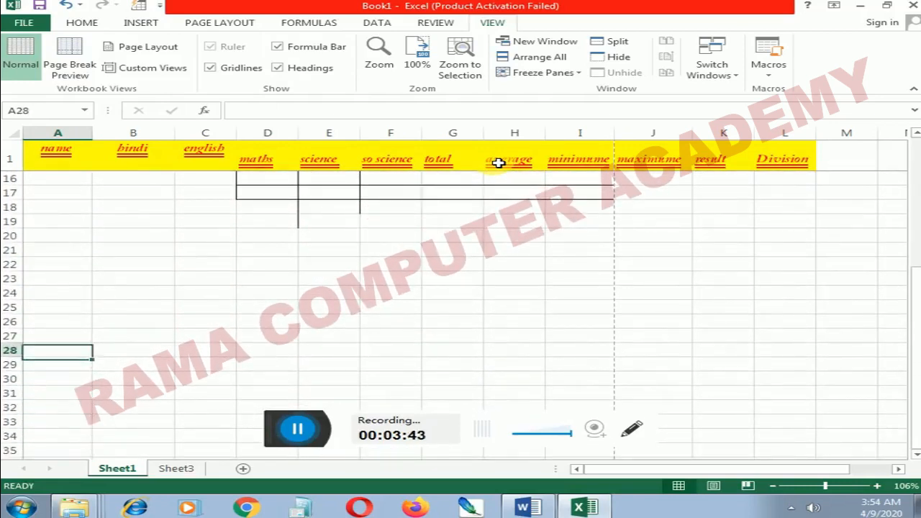
{"action": "key", "text": "Up"}
{"action": "key", "text": "Up"}
{"action": "key", "text": "Up"}
{"action": "key", "text": "Up"}
{"action": "key", "text": "Up"}
{"action": "key", "text": "Up"}
{"action": "key", "text": "Up"}
{"action": "key", "text": "Up"}
{"action": "key", "text": "Up"}
{"action": "key", "text": "Up"}
{"action": "key", "text": "Up"}
{"action": "key", "text": "Up"}
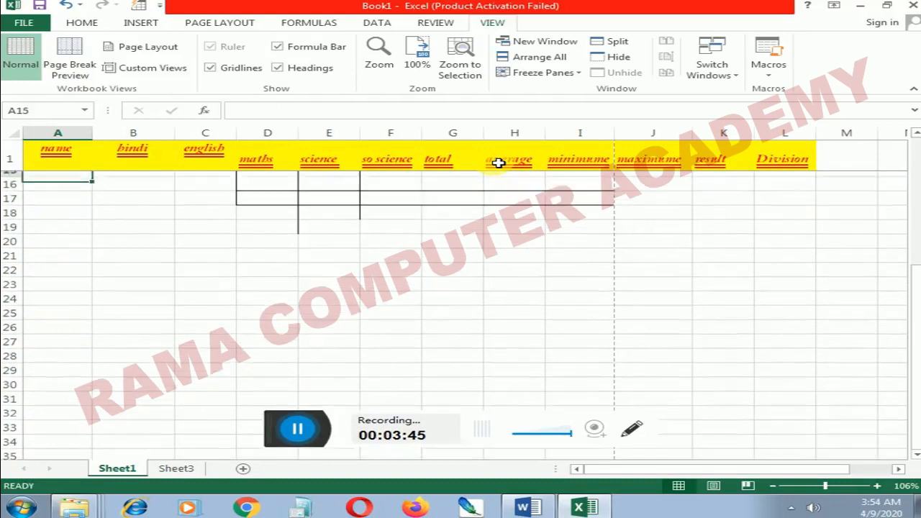
{"action": "key", "text": "Up"}
{"action": "key", "text": "Up"}
{"action": "key", "text": "Up"}
{"action": "key", "text": "Up"}
{"action": "key", "text": "Up"}
{"action": "key", "text": "Up"}
{"action": "key", "text": "Up"}
{"action": "key", "text": "Up"}
{"action": "key", "text": "Up"}
{"action": "key", "text": "Up"}
{"action": "key", "text": "Up"}
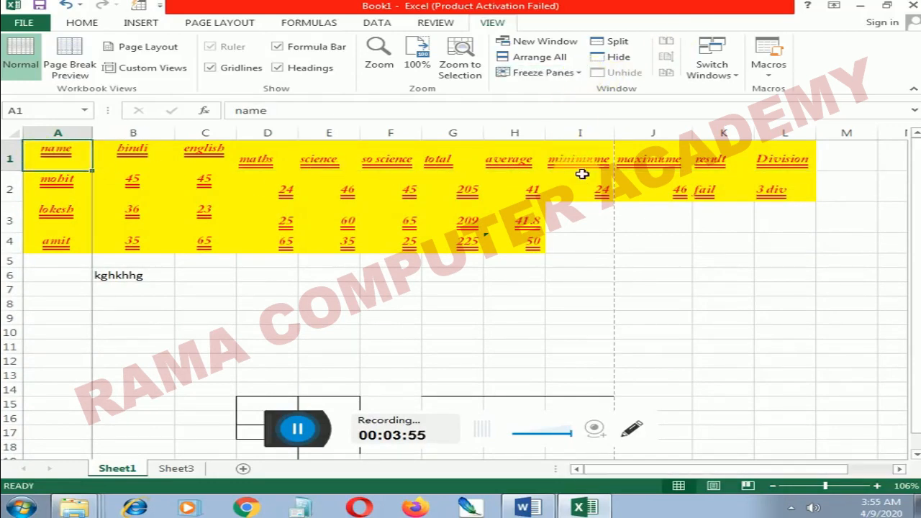
Go across row 2 beyond the Division column and back to A1 to check how the frozen first column behaves
{"action": "left_click", "coordinate": [284, 180]}
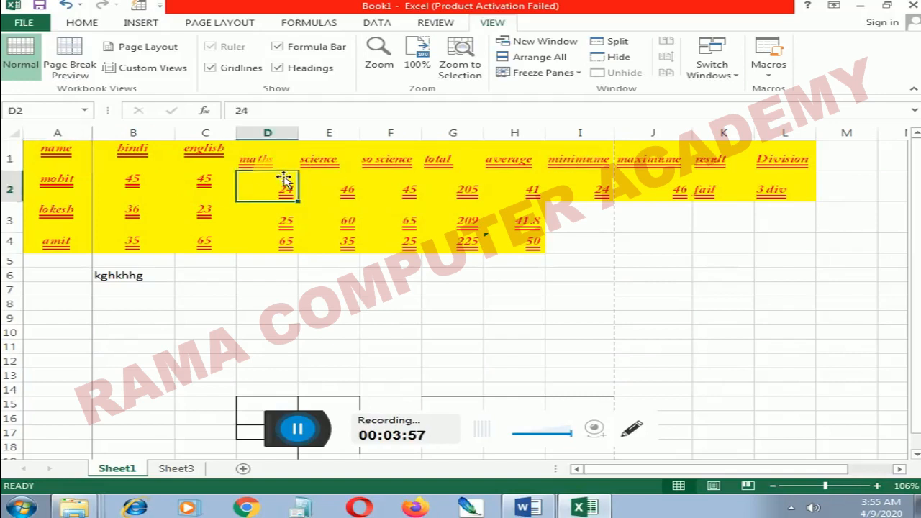
{"action": "key", "text": "Right"}
{"action": "key", "text": "Right"}
{"action": "key", "text": "Right"}
{"action": "key", "text": "Right"}
{"action": "key", "text": "Right"}
{"action": "key", "text": "Right"}
{"action": "key", "text": "Right"}
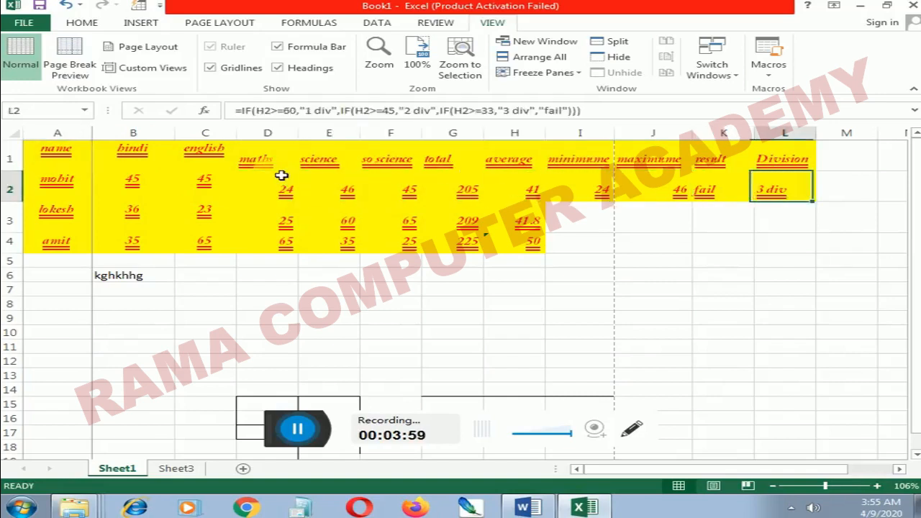
{"action": "key", "text": "Right"}
{"action": "key", "text": "Right"}
{"action": "key", "text": "Right"}
{"action": "key", "text": "Right"}
{"action": "key", "text": "Right"}
{"action": "key", "text": "Right"}
{"action": "key", "text": "Left"}
{"action": "key", "text": "Left"}
{"action": "key", "text": "Left"}
{"action": "key", "text": "Left"}
{"action": "key", "text": "Left"}
{"action": "key", "text": "Left"}
{"action": "key", "text": "Left"}
{"action": "key", "text": "Left"}
{"action": "key", "text": "Left"}
{"action": "key", "text": "Left"}
{"action": "key", "text": "Left"}
{"action": "key", "text": "Left"}
{"action": "key", "text": "Left"}
{"action": "key", "text": "Left"}
{"action": "key", "text": "Left"}
{"action": "key", "text": "Left"}
{"action": "key", "text": "Up"}
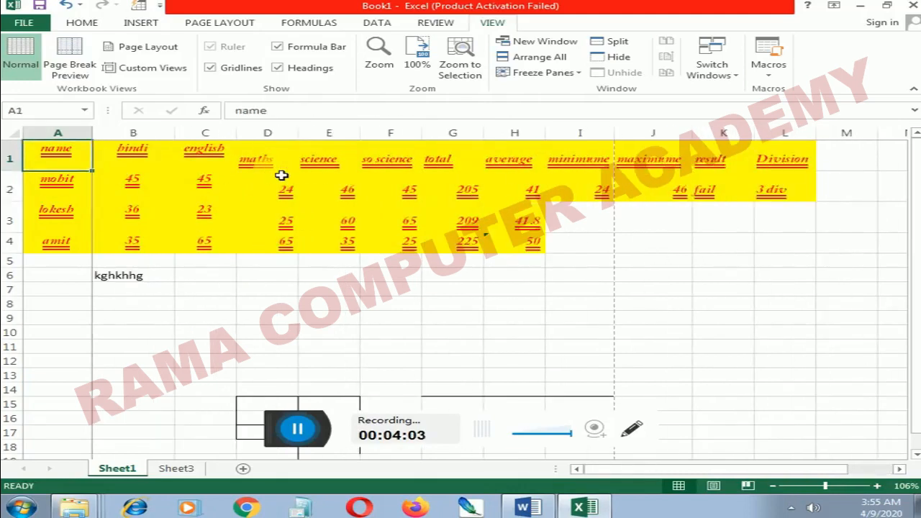
{"action": "key", "text": "Down"}
{"action": "key", "text": "Up"}
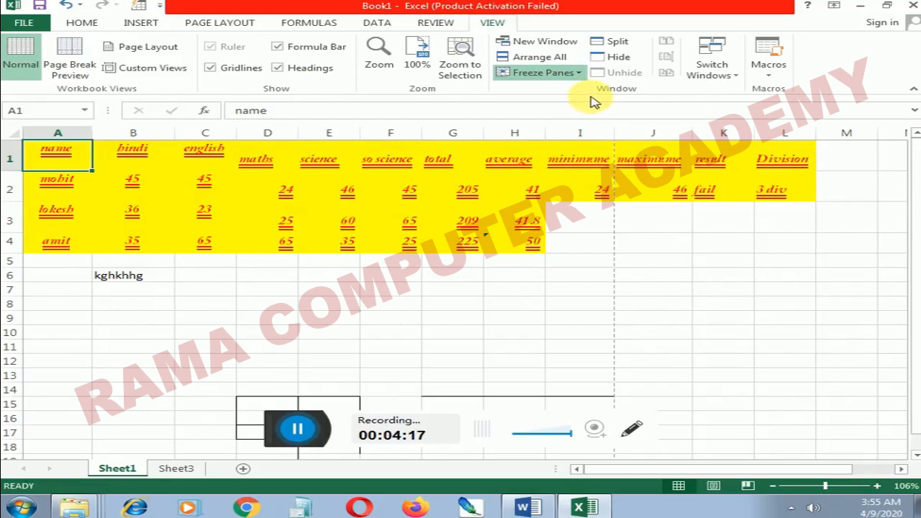
Freeze the panes at cell B2 so that row 1 and column A are both locked
{"action": "left_click", "coordinate": [128, 170]}
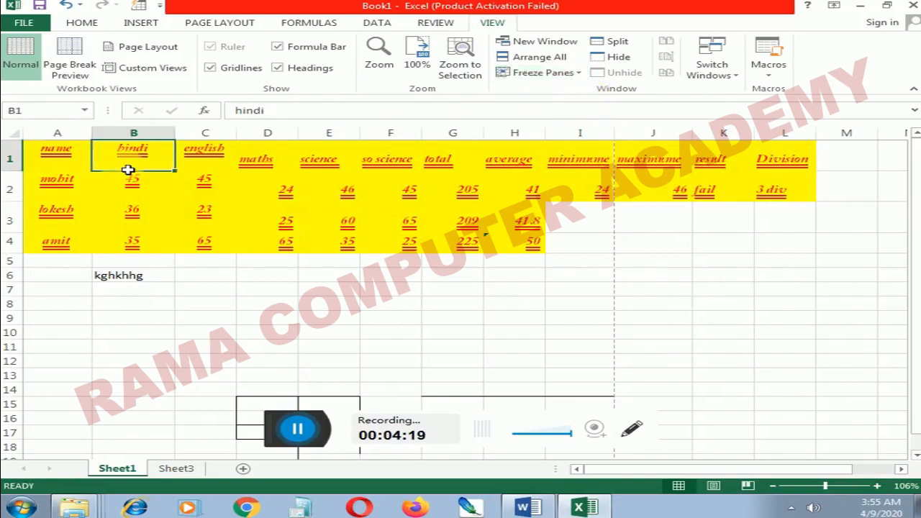
{"action": "left_click", "coordinate": [128, 184]}
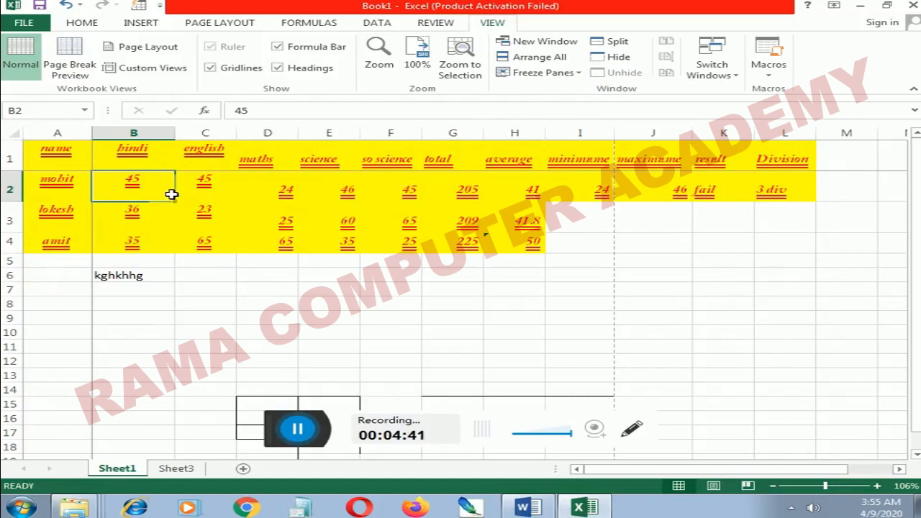
Go down column B to row 24 and back to the top rows to check the frozen headings
{"action": "key", "text": "Down"}
{"action": "key", "text": "Down"}
{"action": "key", "text": "Down"}
{"action": "key", "text": "Down"}
{"action": "key", "text": "Down"}
{"action": "key", "text": "Down"}
{"action": "key", "text": "Down"}
{"action": "key", "text": "Down"}
{"action": "key", "text": "Down"}
{"action": "key", "text": "Down"}
{"action": "key", "text": "Down"}
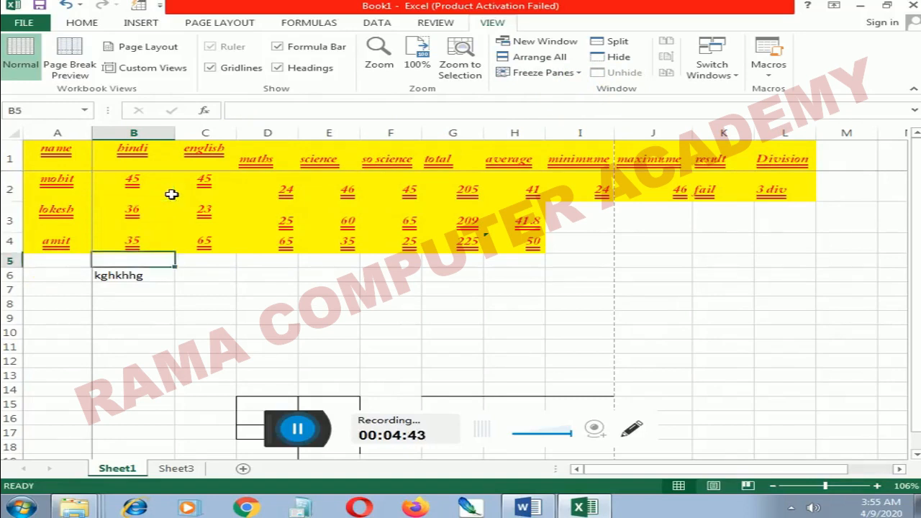
{"action": "key", "text": "Down"}
{"action": "key", "text": "Down"}
{"action": "key", "text": "Down"}
{"action": "key", "text": "Down"}
{"action": "key", "text": "Down"}
{"action": "key", "text": "Down"}
{"action": "key", "text": "Down"}
{"action": "key", "text": "Down"}
{"action": "key", "text": "Down"}
{"action": "key", "text": "Down"}
{"action": "key", "text": "Down"}
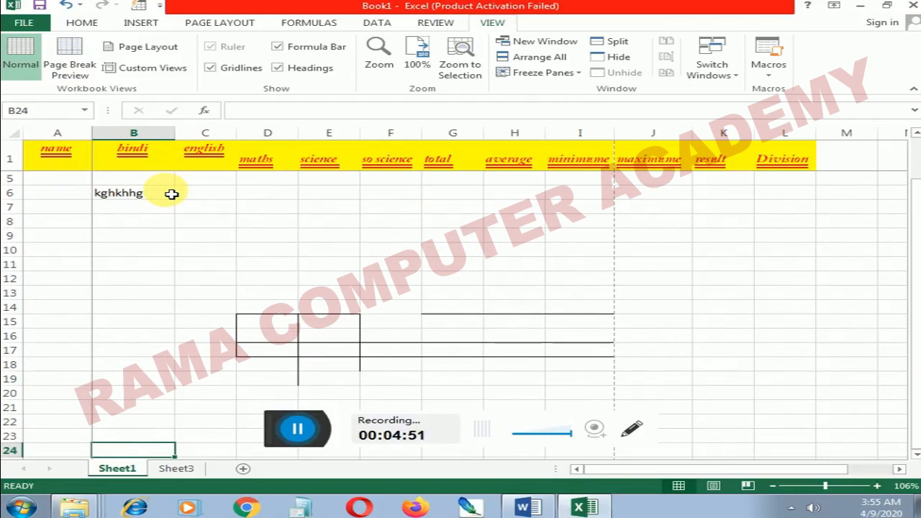
{"action": "scroll", "coordinate": [171, 193], "scroll_direction": "up", "scroll_amount": 1}
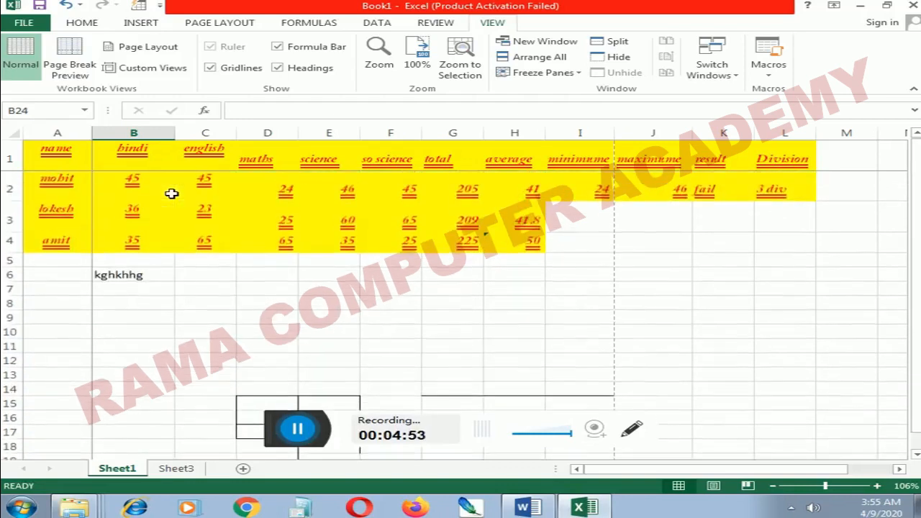
Go across row 2 past the Division column and back to B2 to check the frozen name column
{"action": "left_click", "coordinate": [156, 187]}
{"action": "left_click", "coordinate": [681, 200]}
{"action": "key", "text": "Right"}
{"action": "key", "text": "Right"}
{"action": "key", "text": "Right"}
{"action": "key", "text": "Right"}
{"action": "key", "text": "Right"}
{"action": "key", "text": "Right"}
{"action": "key", "text": "Left"}
{"action": "key", "text": "Left"}
{"action": "key", "text": "Left"}
{"action": "key", "text": "Left"}
{"action": "key", "text": "Left"}
{"action": "key", "text": "Left"}
{"action": "key", "text": "Left"}
{"action": "key", "text": "Left"}
{"action": "key", "text": "Left"}
{"action": "key", "text": "Left"}
{"action": "key", "text": "Left"}
{"action": "key", "text": "Left"}
{"action": "key", "text": "Left"}
{"action": "key", "text": "Left"}
{"action": "key", "text": "Left"}
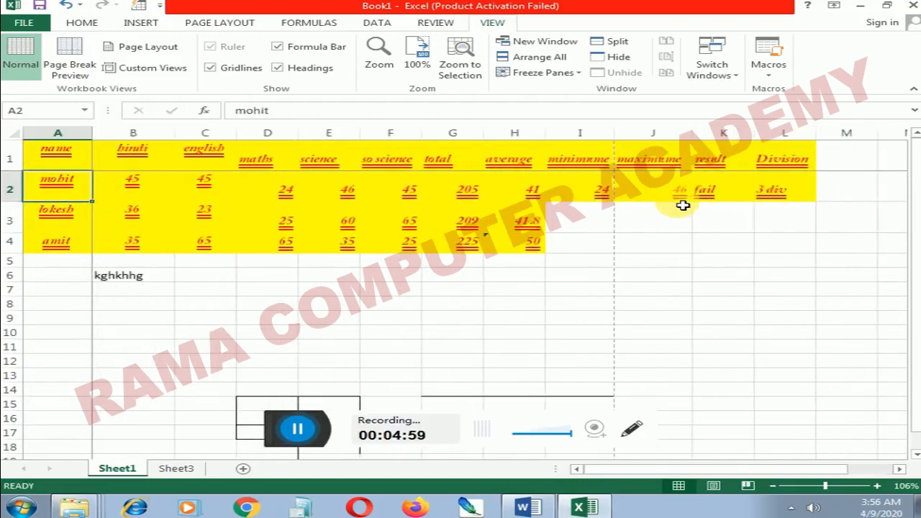
{"action": "key", "text": "Right"}
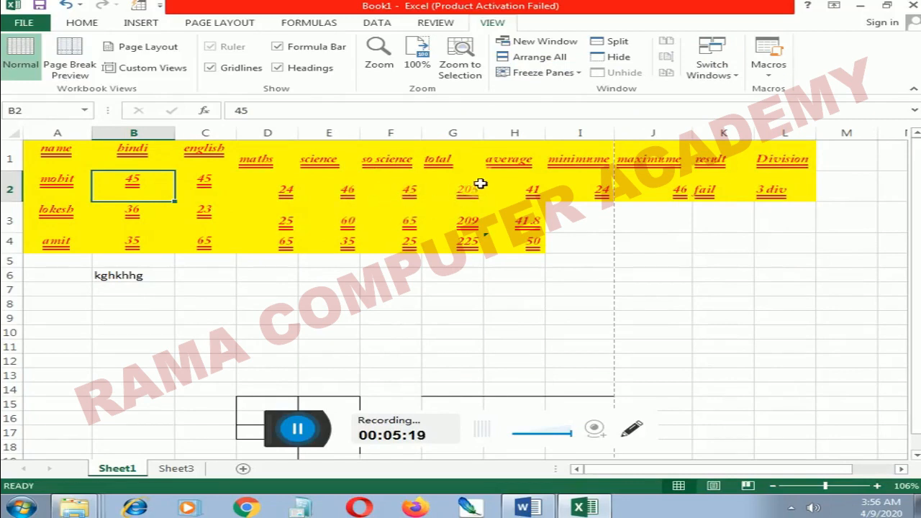
Split the worksheet window vertically at column F, and select cell D3 in the pane before the split
{"action": "left_click", "coordinate": [416, 135]}
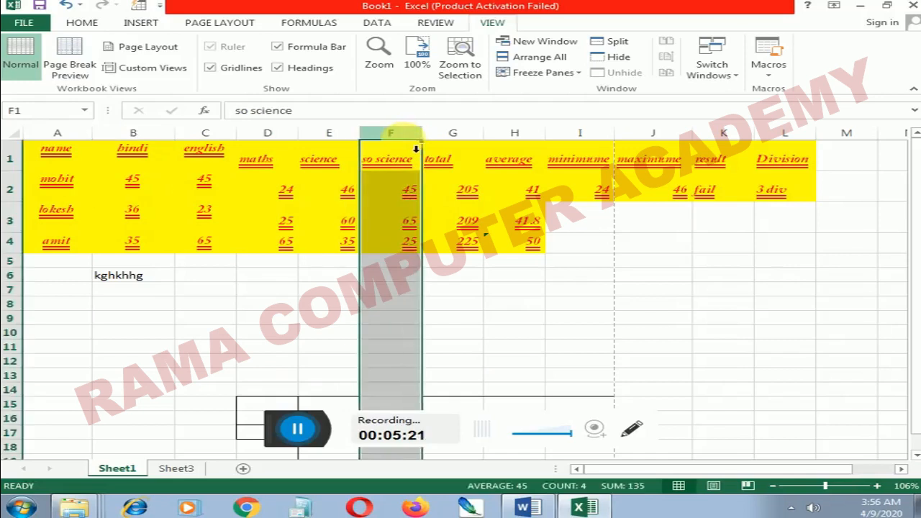
{"action": "left_click", "coordinate": [626, 42]}
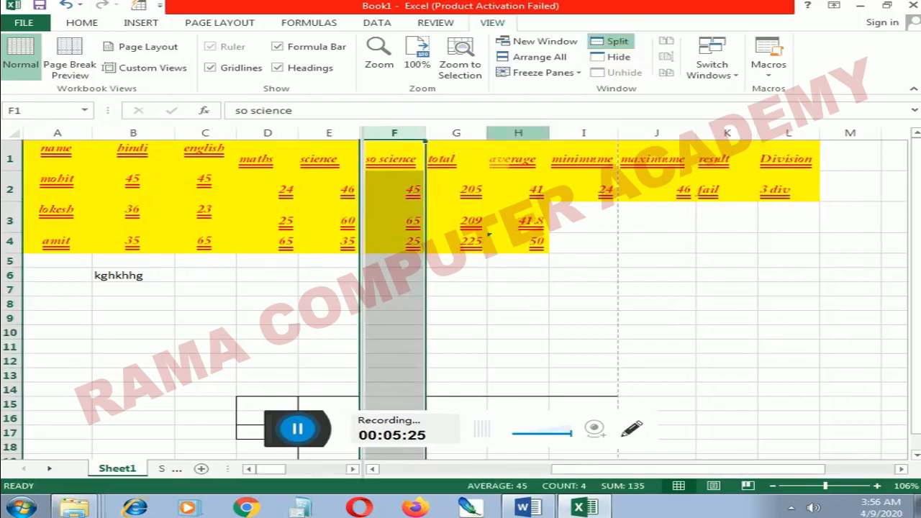
{"action": "scroll", "coordinate": [472, 196], "scroll_direction": "down", "scroll_amount": 2}
{"action": "scroll", "coordinate": [472, 196], "scroll_direction": "down", "scroll_amount": 2}
{"action": "scroll", "coordinate": [472, 196], "scroll_direction": "up", "scroll_amount": 4}
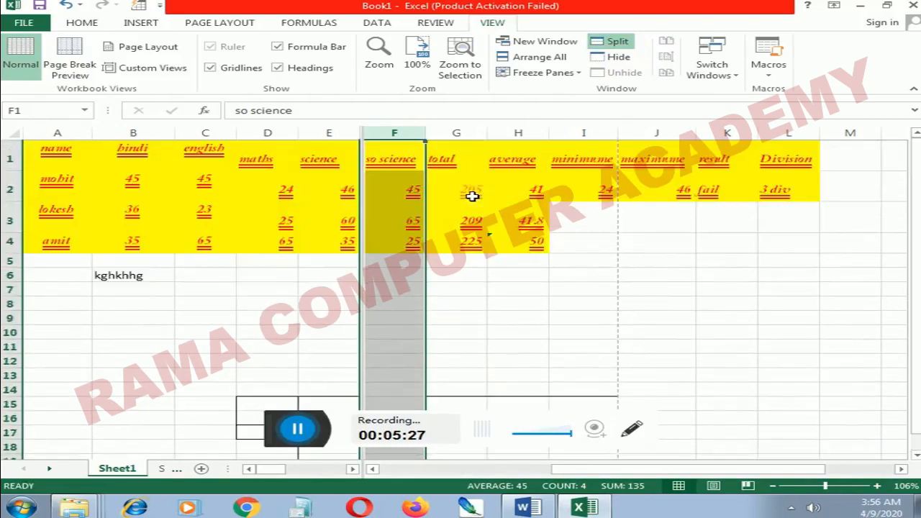
{"action": "left_click", "coordinate": [286, 229]}
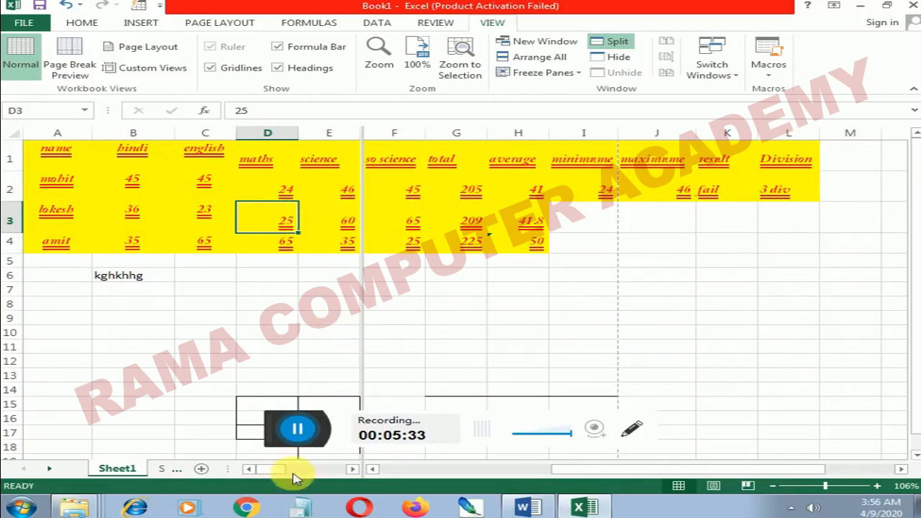
Remove the vertical split from the worksheet window and switch to the Word document listing the Unit 4 formatting topics
{"action": "mouse_move", "coordinate": [278, 472]}
{"action": "left_mouse_down"}
{"action": "mouse_move", "coordinate": [336, 475]}
{"action": "mouse_move", "coordinate": [275, 476]}
{"action": "left_mouse_up"}
{"action": "left_click_drag", "start_coordinate": [556, 471], "coordinate": [382, 495]}
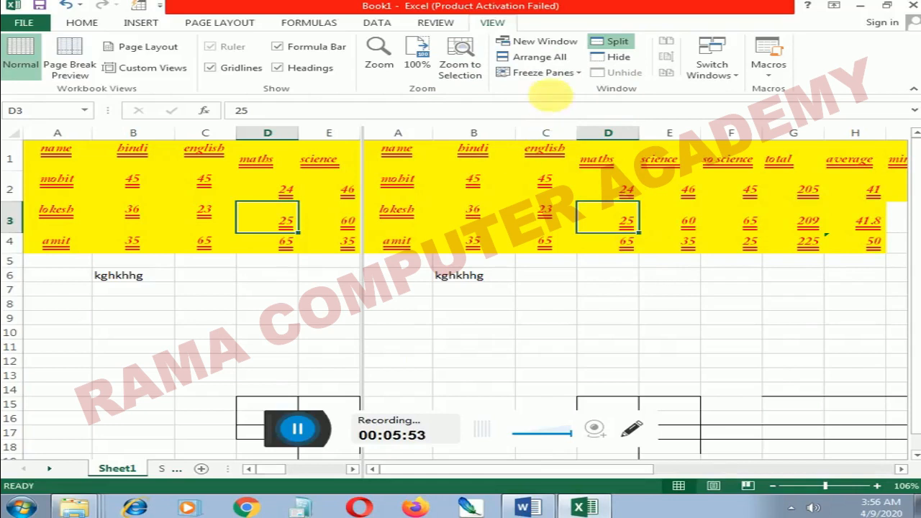
{"action": "left_click", "coordinate": [597, 43]}
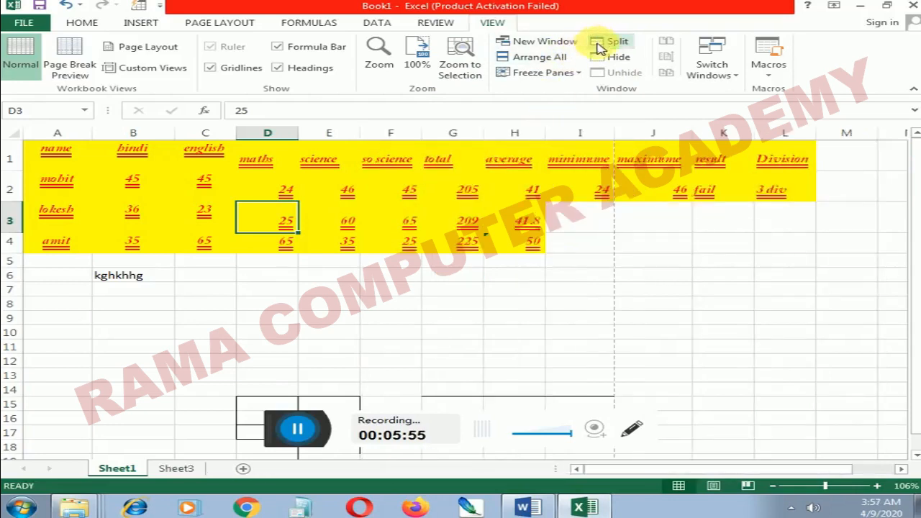
{"action": "key", "text": "alt+Tab"}
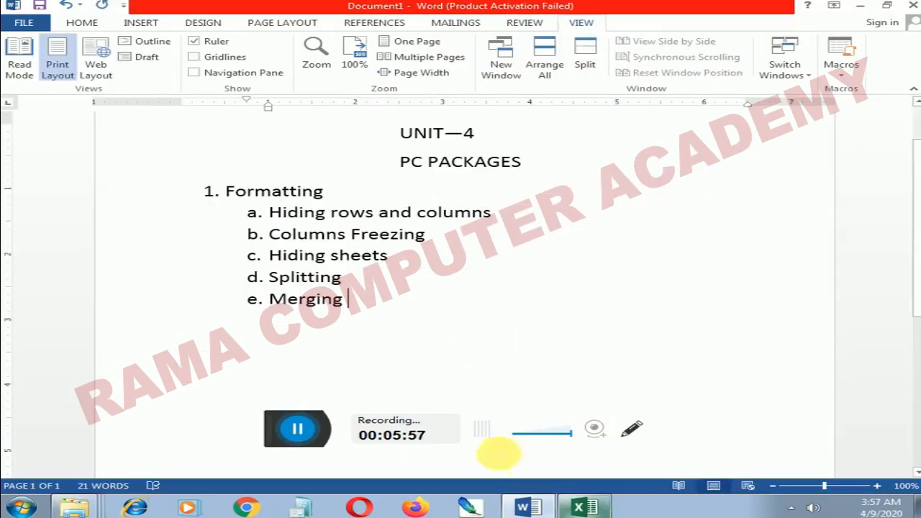